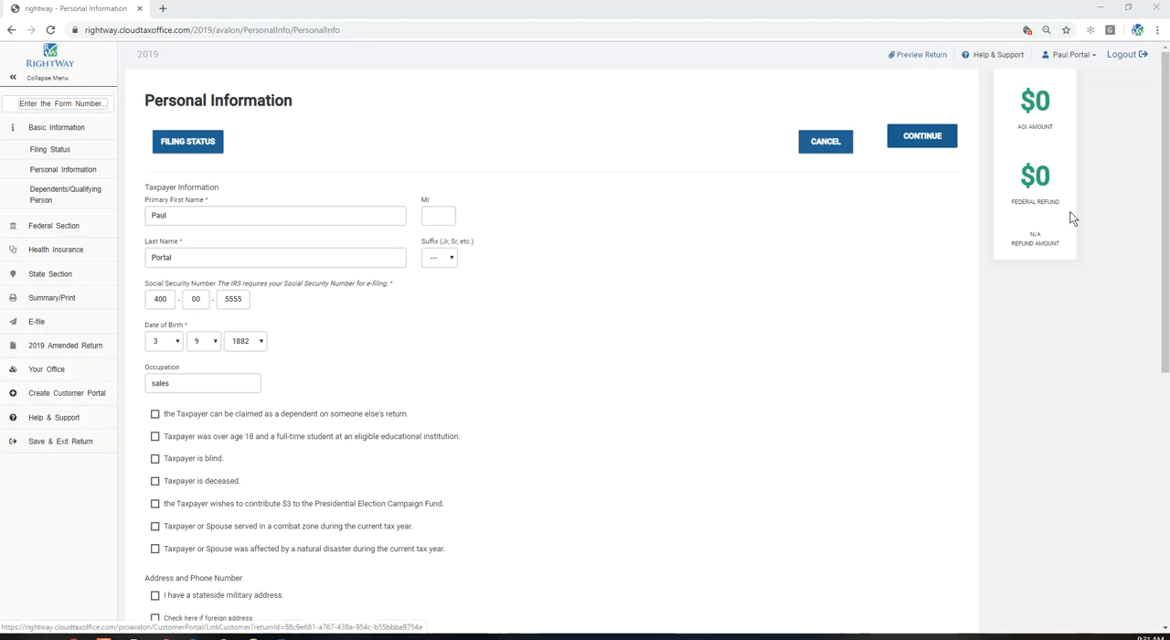
# - Open the Customer Portal Link page for the taxpayer's return and resend the portal link to the client's phone number and e-mail
pyautogui.click(1071, 53)
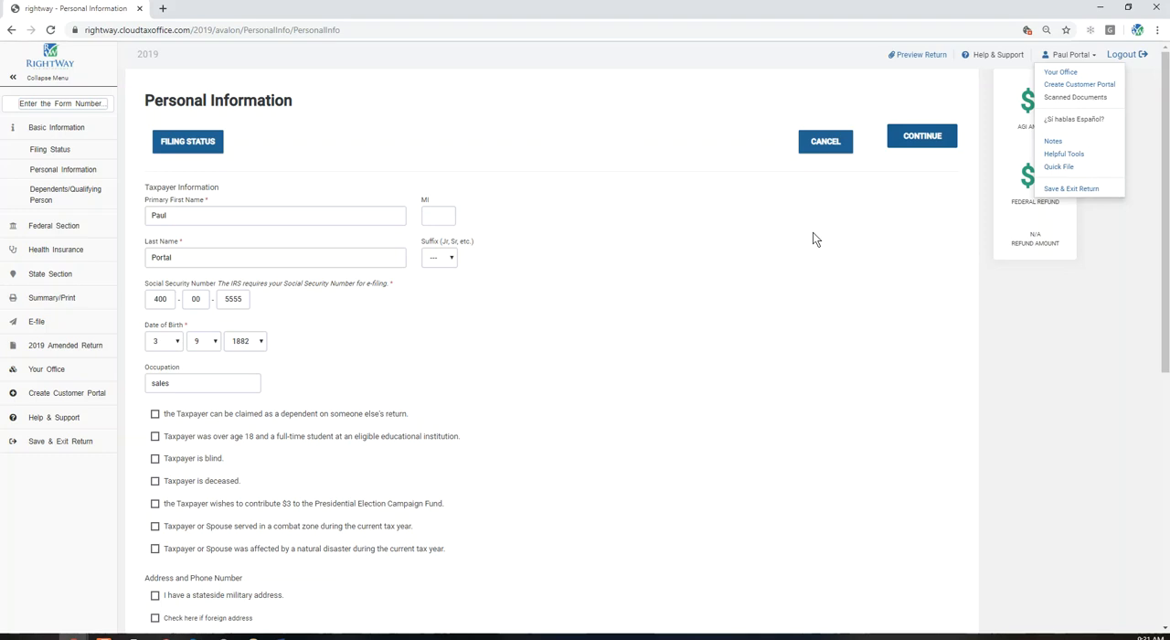
pyautogui.moveTo(73, 635)
pyautogui.click(211, 601)
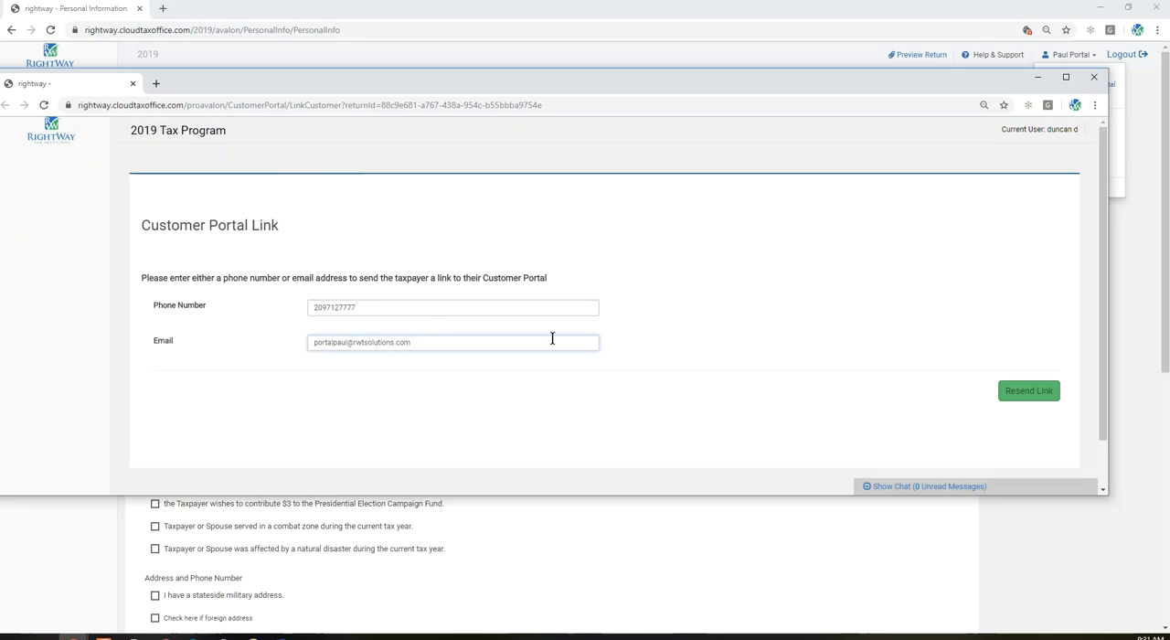
pyautogui.click(1016, 394)
pyautogui.moveTo(630, 85); pyautogui.dragTo(656, 83)
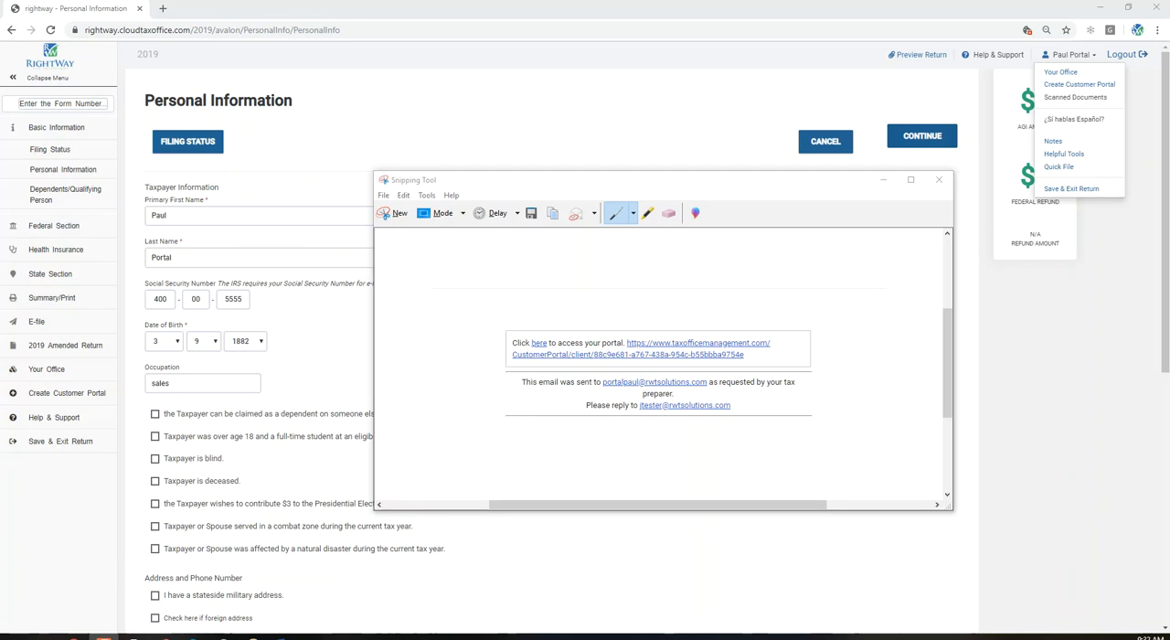
# - Circle the "here" link in the Snipping Tool capture of the portal access e-mail with the pen
pyautogui.click(536, 349)
pyautogui.moveTo(533, 340)
pyautogui.mouseDown()
pyautogui.moveTo(552, 359)
pyautogui.moveTo(519, 330)
pyautogui.mouseUp()
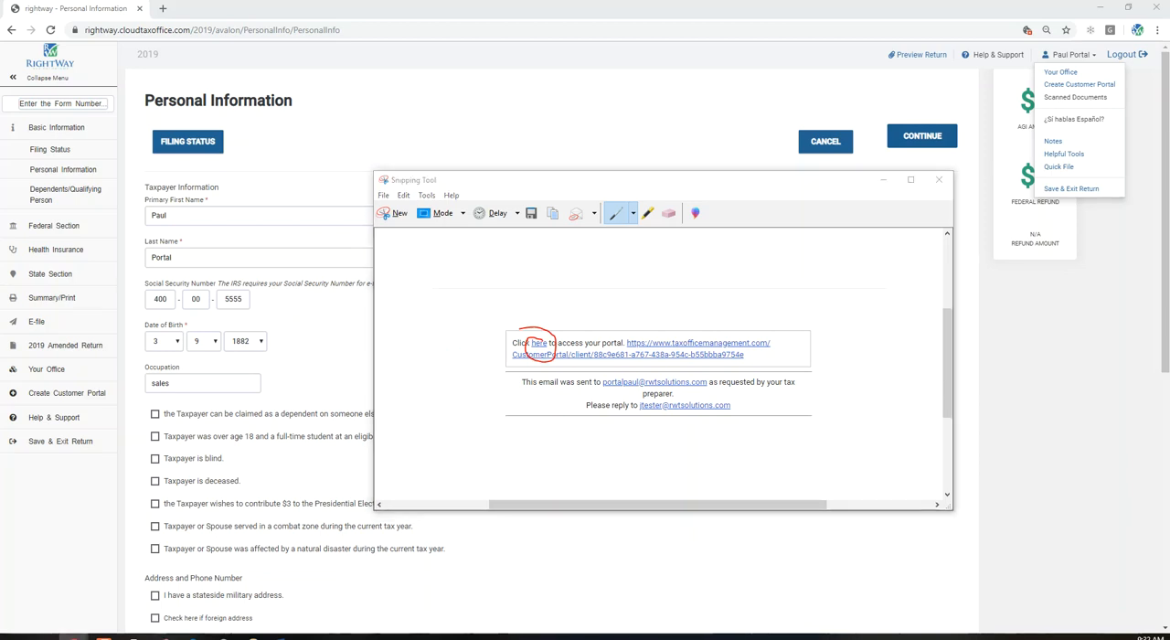
# - Review the password requirements on the customer portal's account registration form
pyautogui.moveTo(0, 20); pyautogui.dragTo(596, 138)
pyautogui.doubleClick(596, 138)
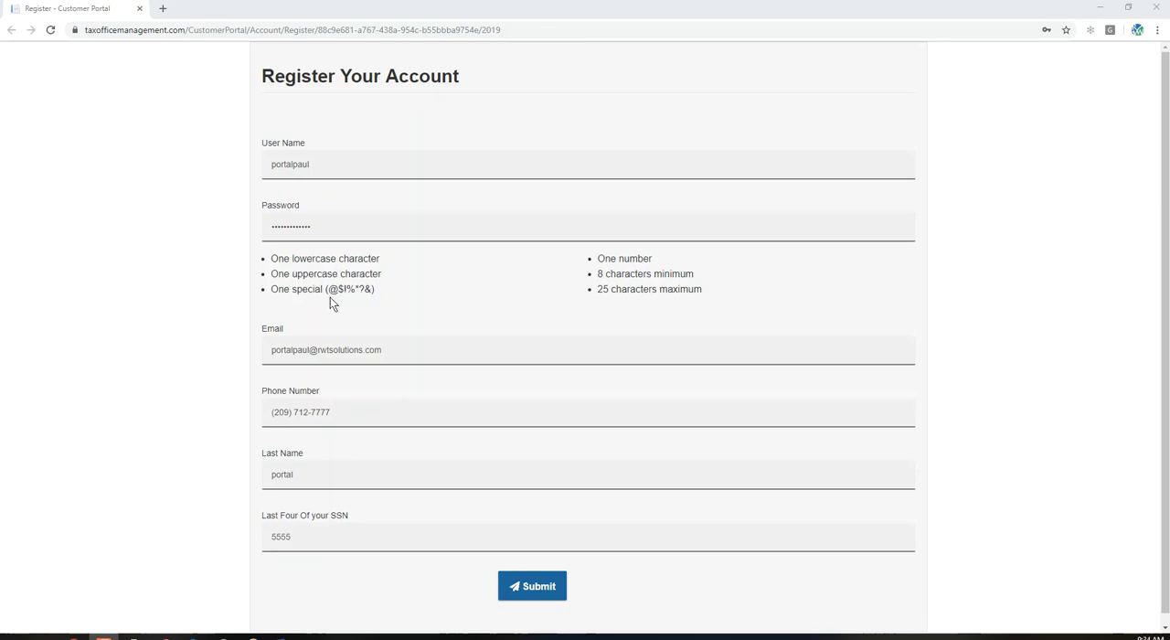
pyautogui.moveTo(330, 297); pyautogui.dragTo(356, 302)
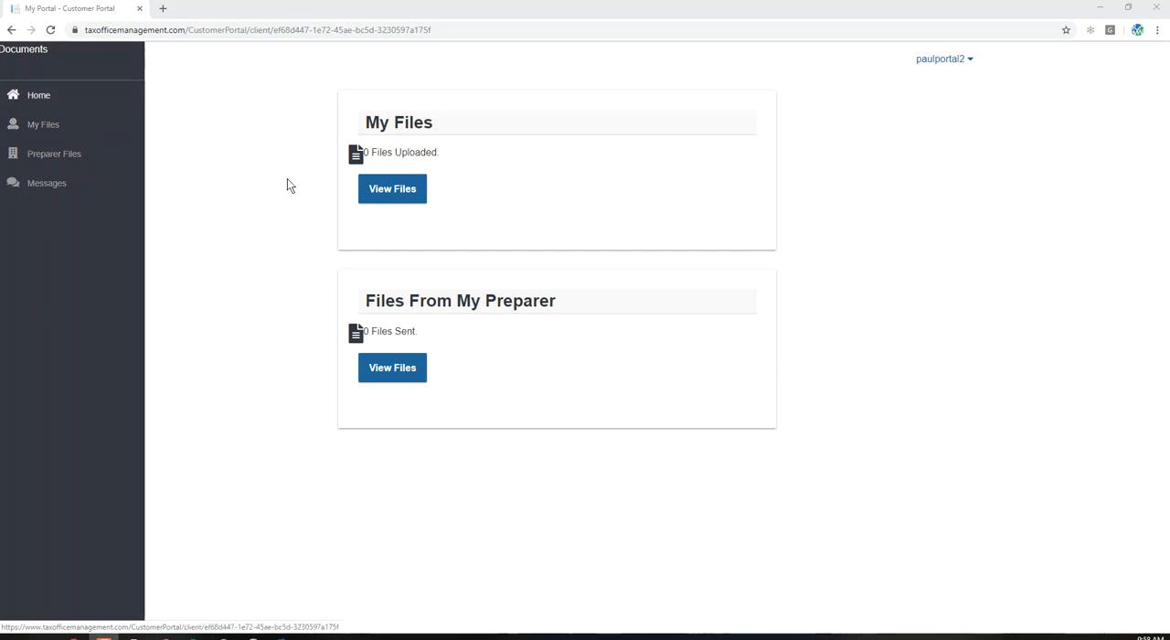
# - Upload the W-2 image and a photo to the customer portal's My Files section
pyautogui.click(415, 195)
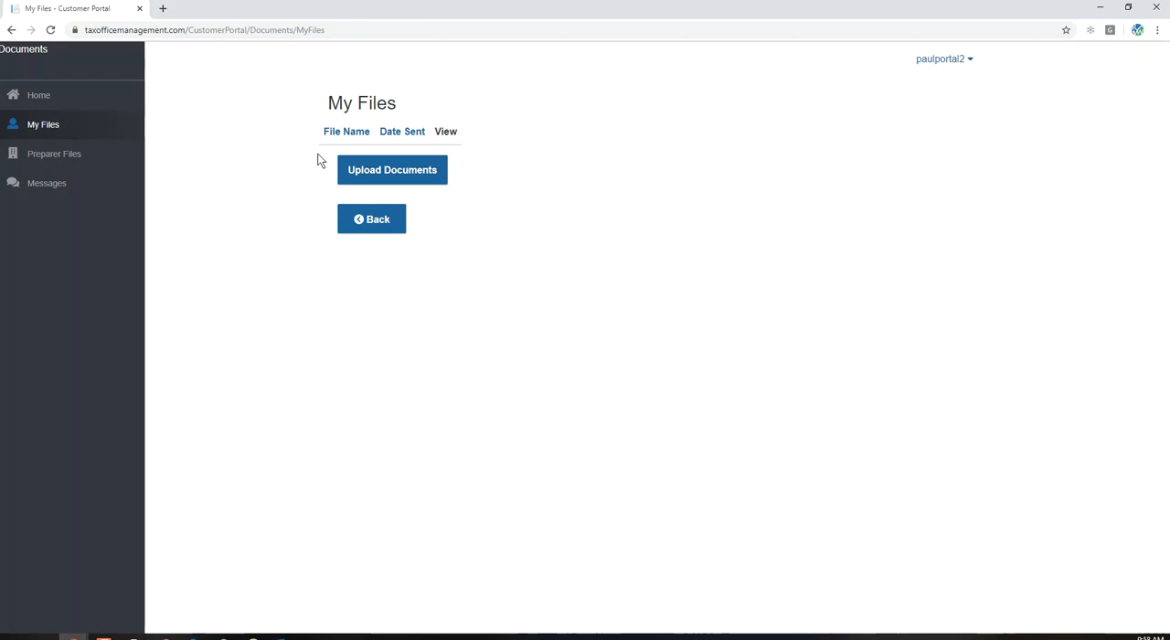
pyautogui.click(394, 173)
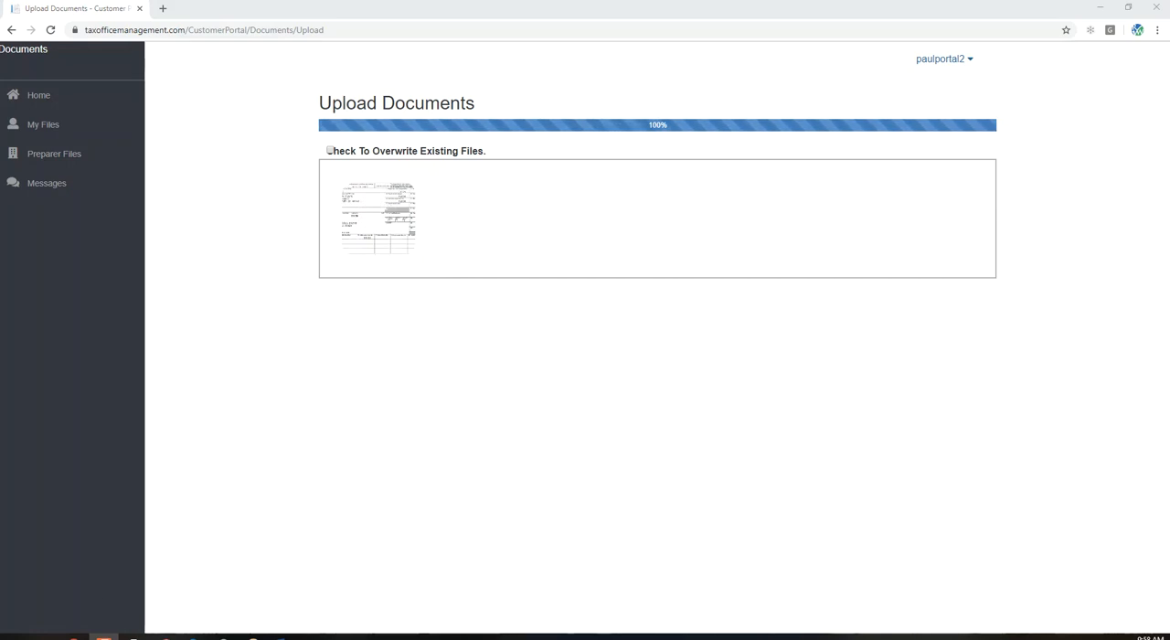
pyautogui.moveTo(530, 41); pyautogui.dragTo(518, 243)
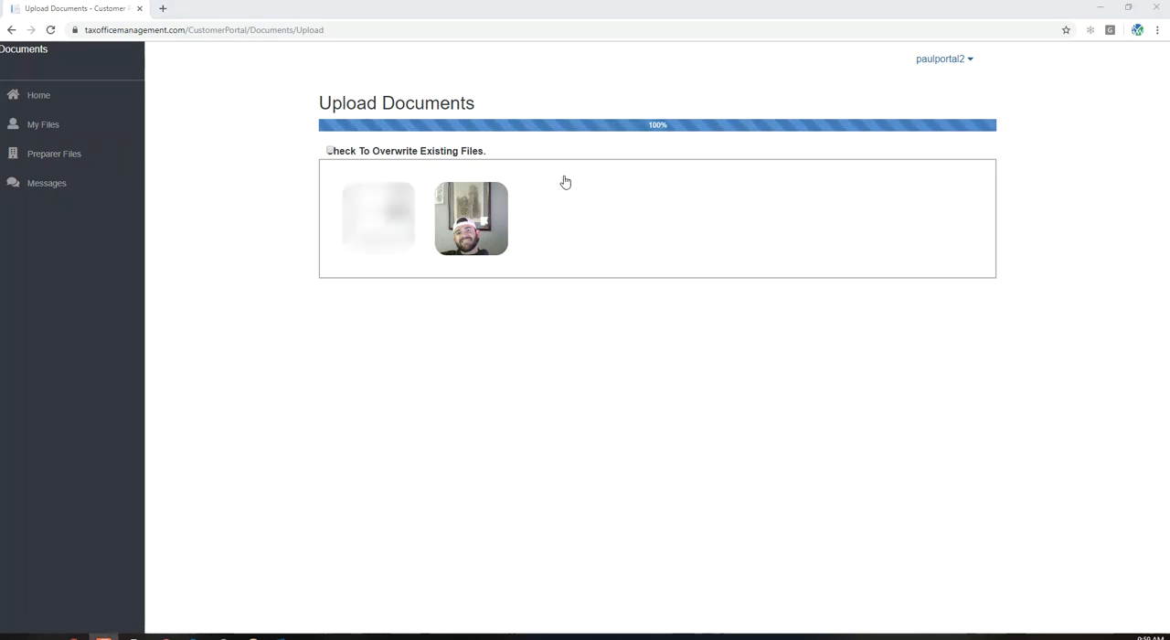
# - Switch to the RightWay tax program, view w2.PNG in the return's scanned documents and go back to the document list
pyautogui.click(1101, 9)
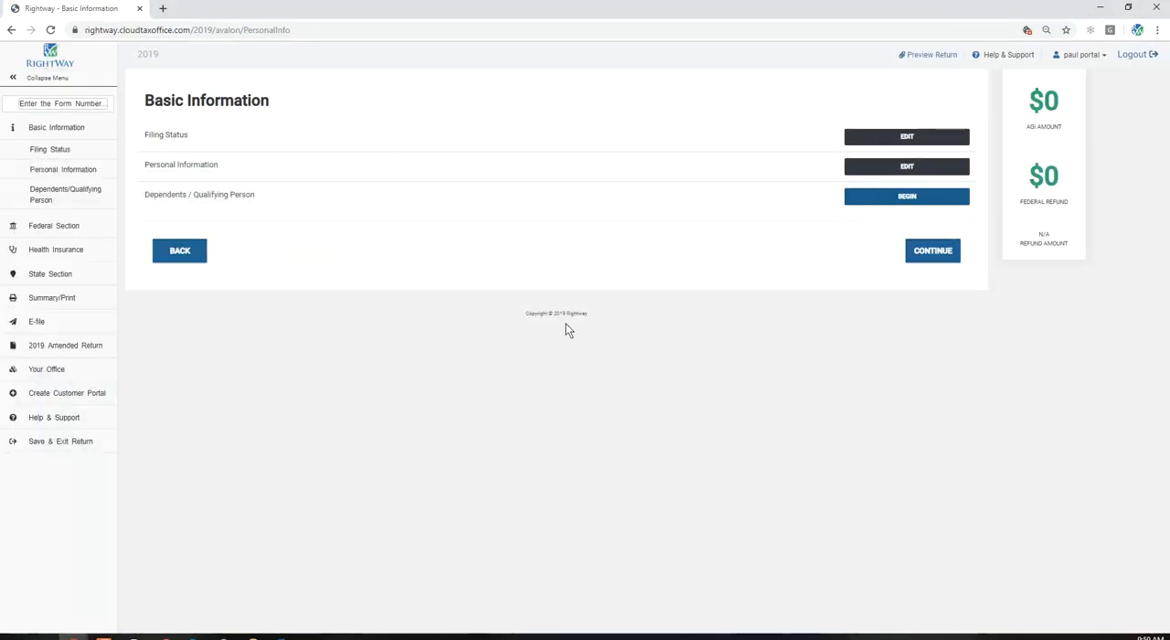
pyautogui.click(1103, 56)
pyautogui.click(1091, 97)
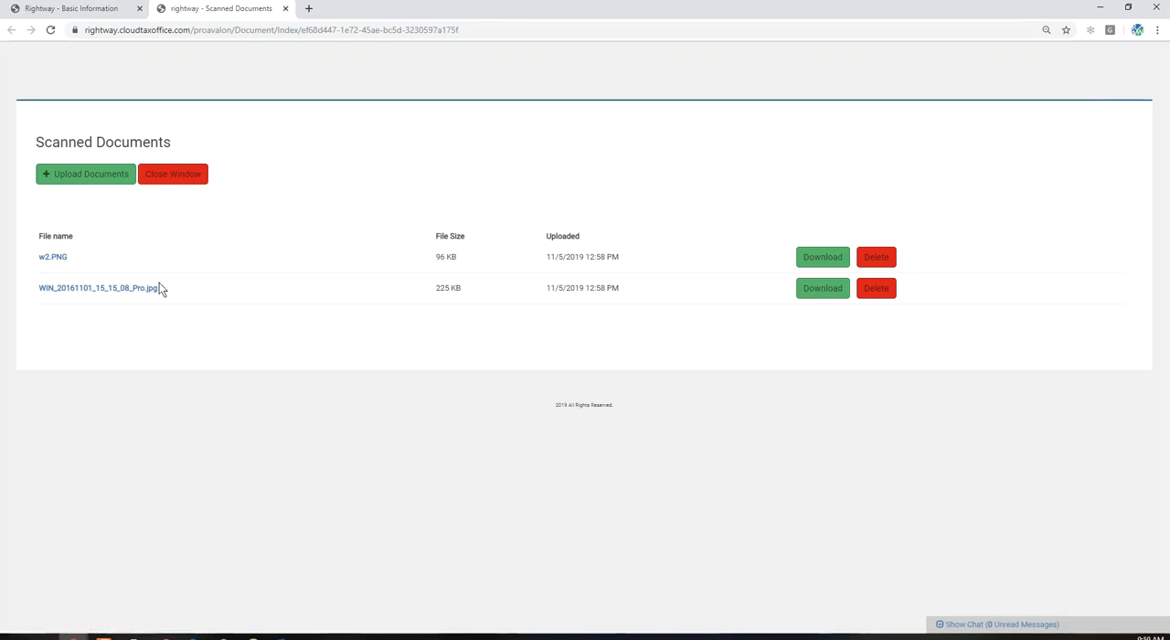
pyautogui.click(51, 259)
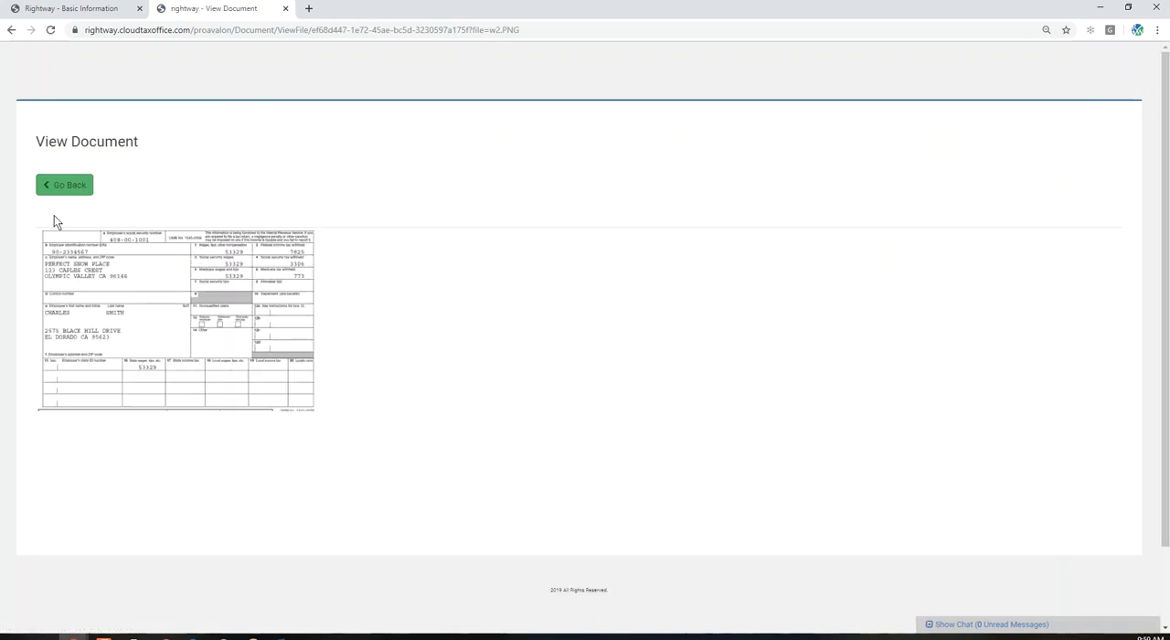
pyautogui.click(62, 188)
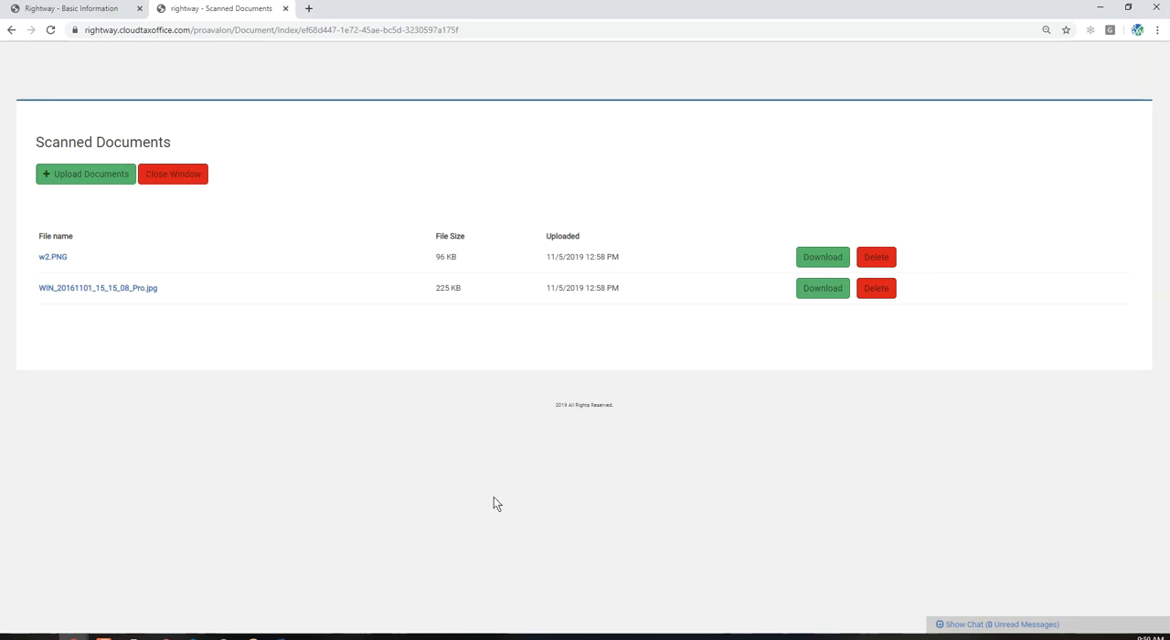
# - Check the chat history with the client's portal account, hide the chat and close the scanned documents page
pyautogui.click(953, 625)
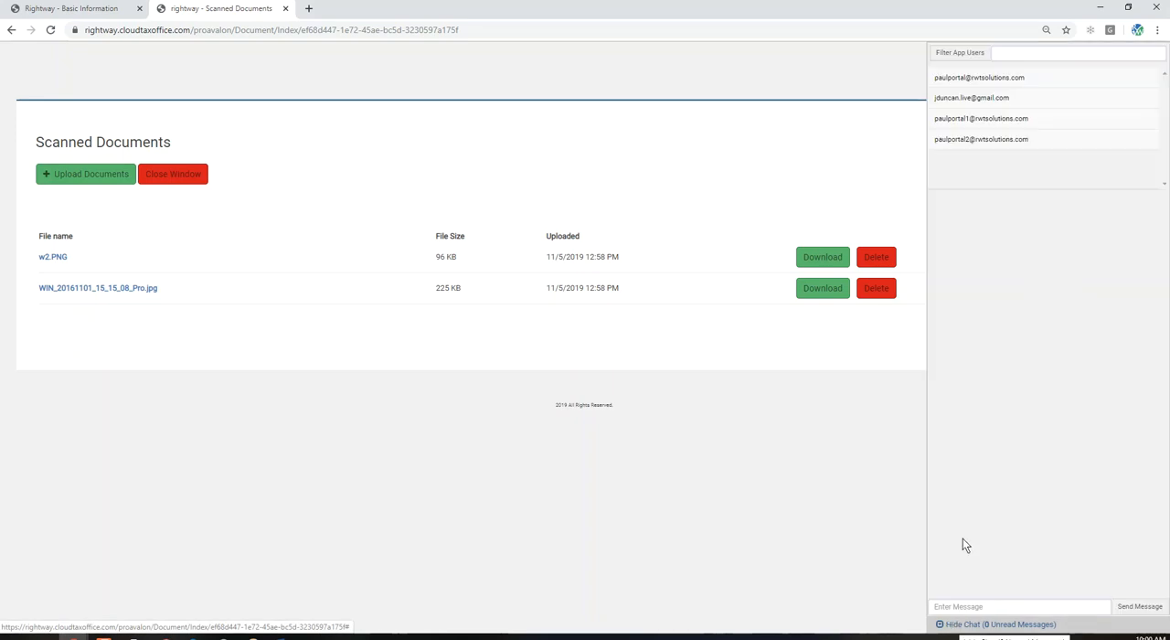
pyautogui.click(974, 140)
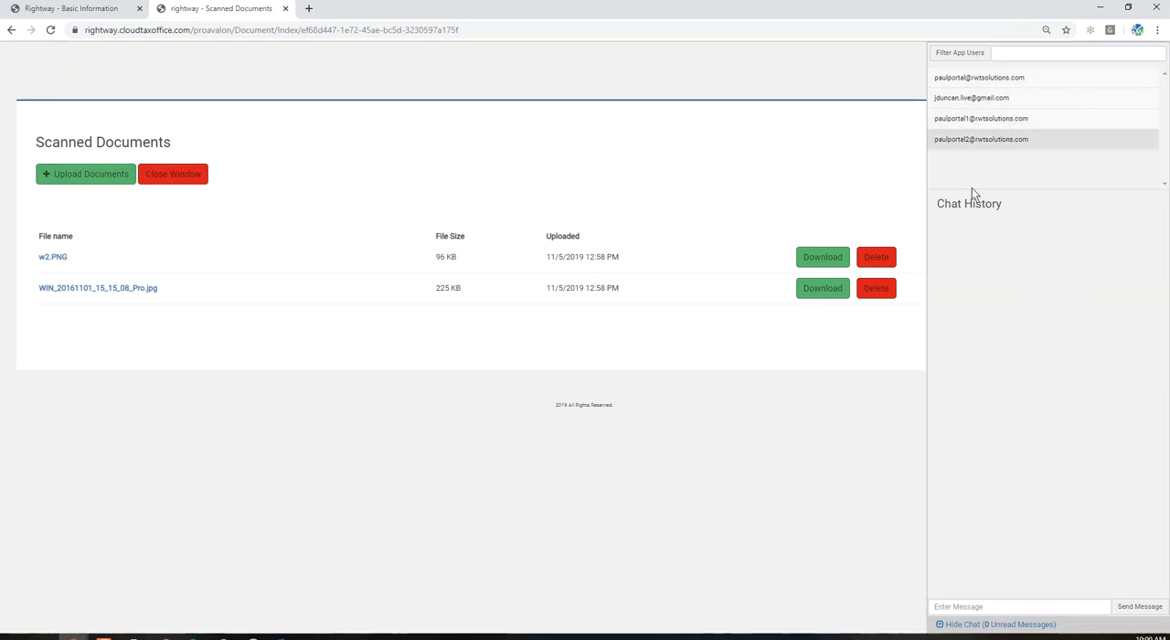
pyautogui.click(1006, 624)
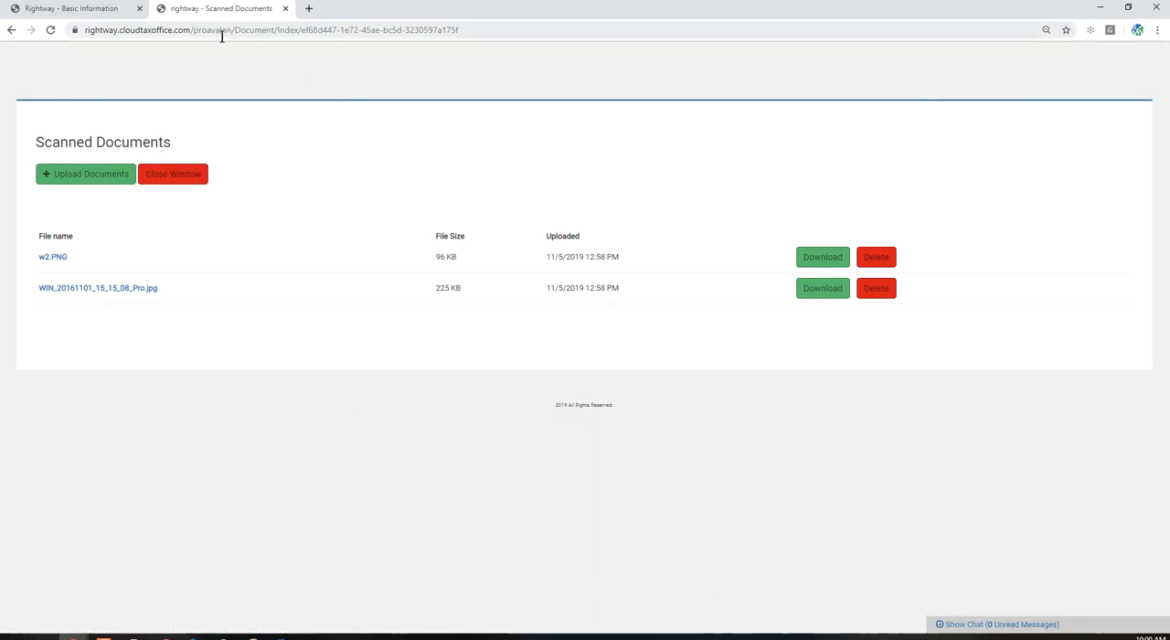
pyautogui.click(285, 9)
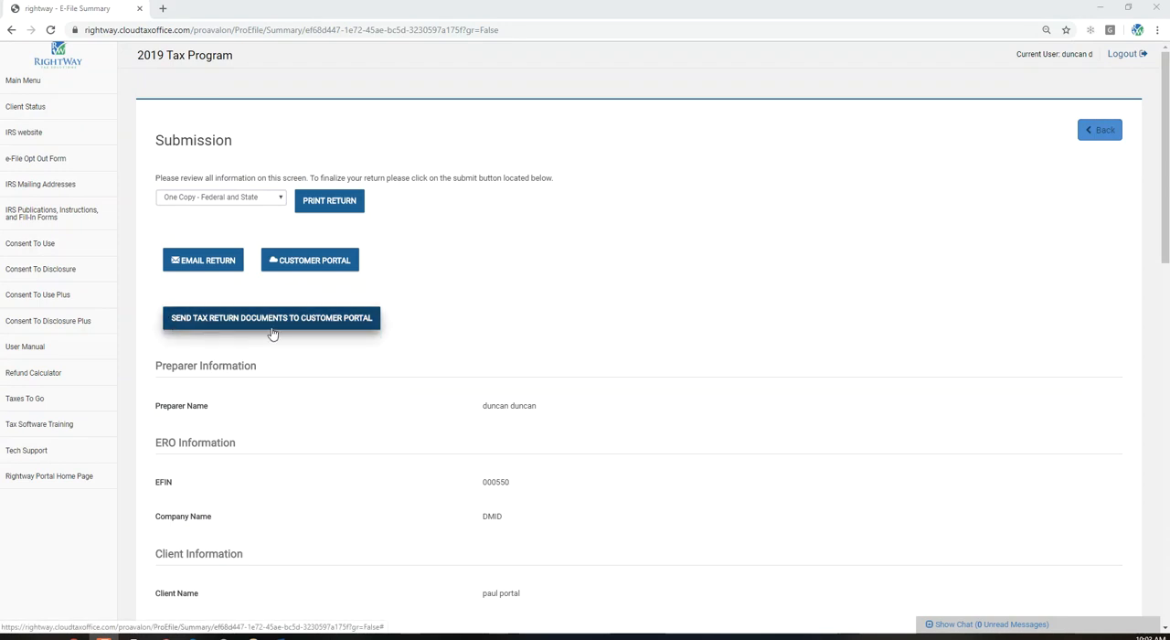
# - Send the tax return documents to the customer portal from the e-file Submission page
pyautogui.click(303, 329)
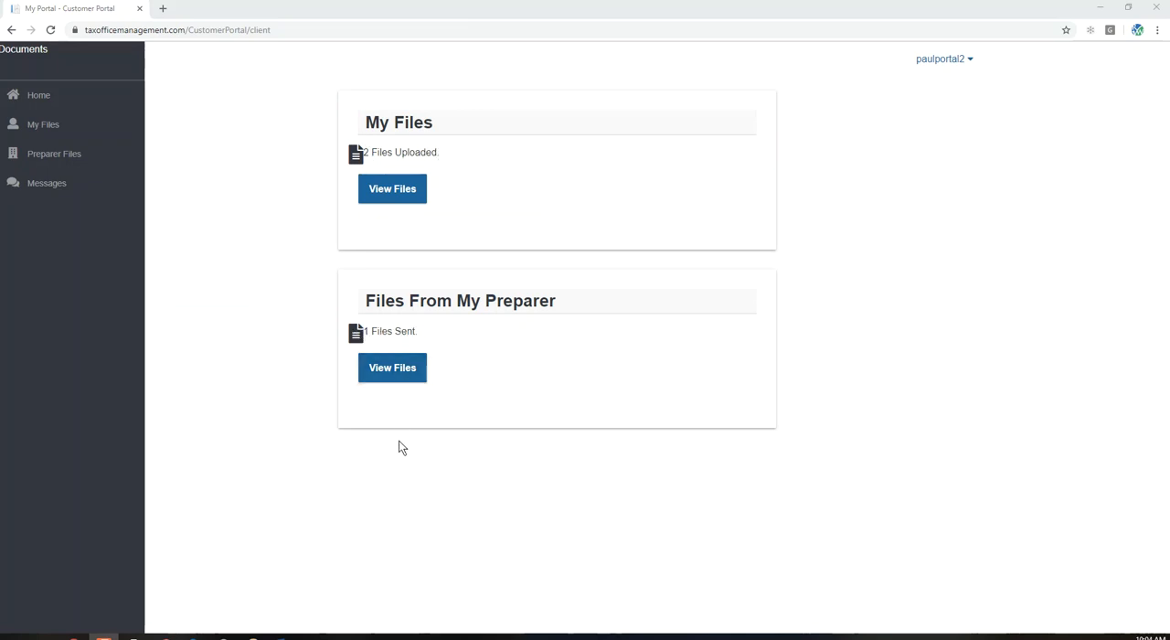
# - Open the preparer's files in the customer portal, draw and save the taxpayer signature, and return to the file list
pyautogui.click(396, 371)
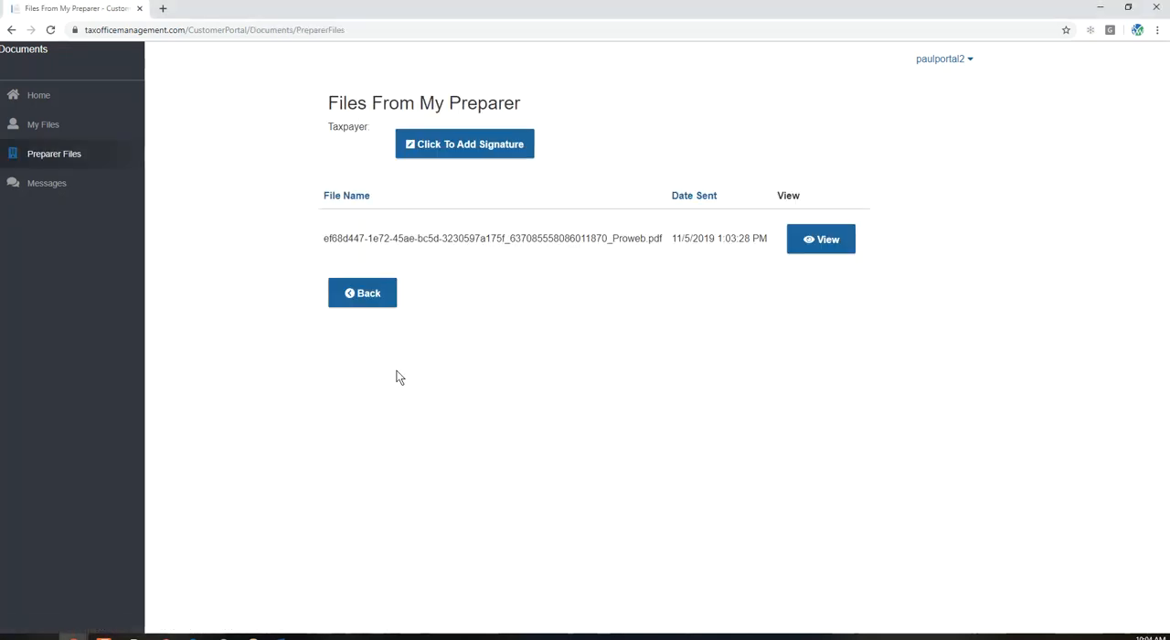
pyautogui.moveTo(327, 243); pyautogui.dragTo(674, 252)
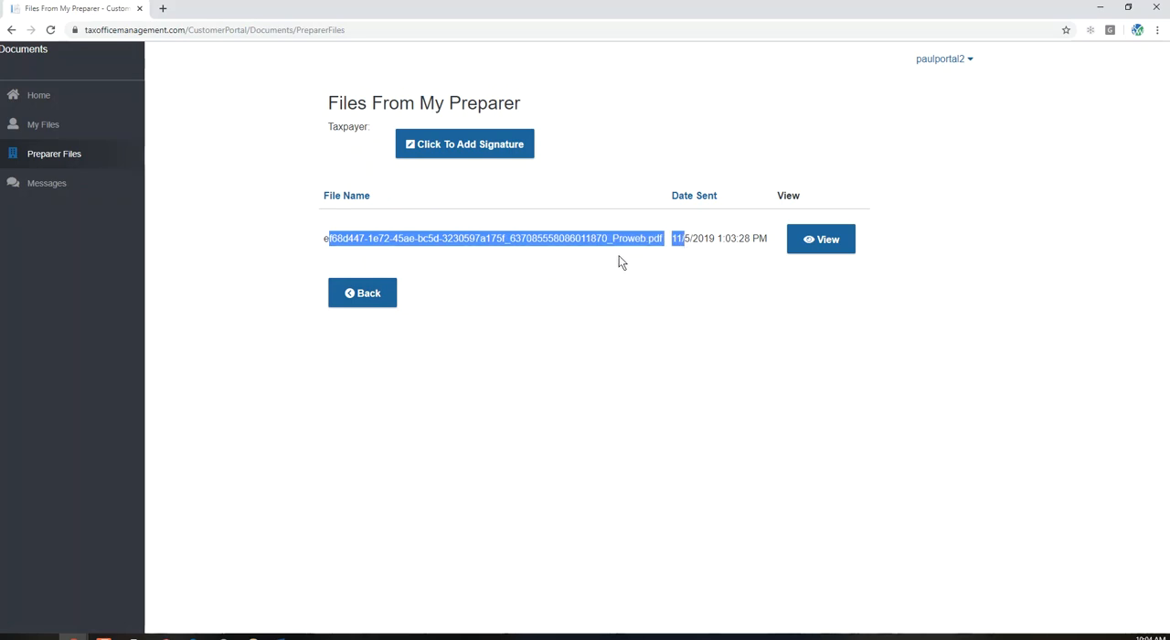
pyautogui.click(468, 148)
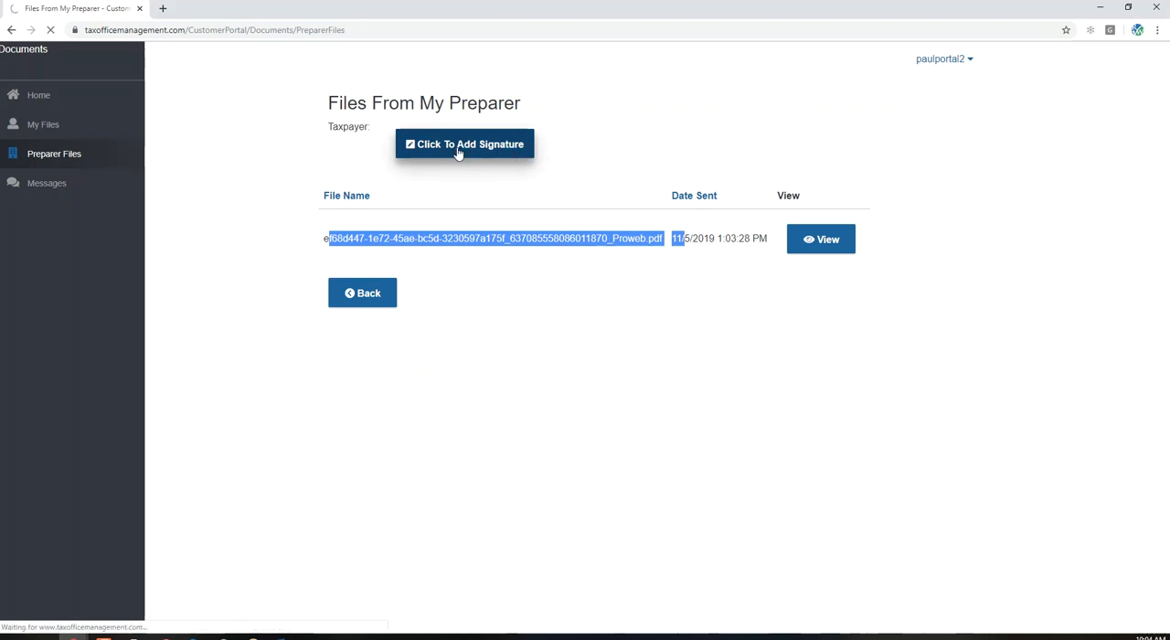
pyautogui.moveTo(354, 205); pyautogui.dragTo(416, 209)
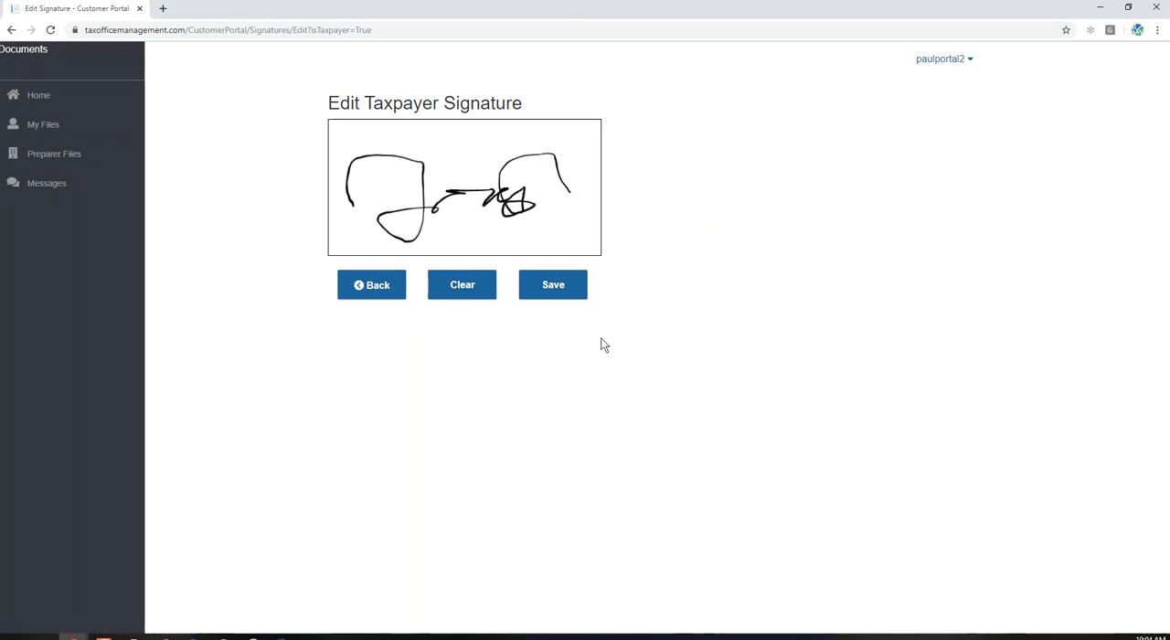
pyautogui.click(550, 291)
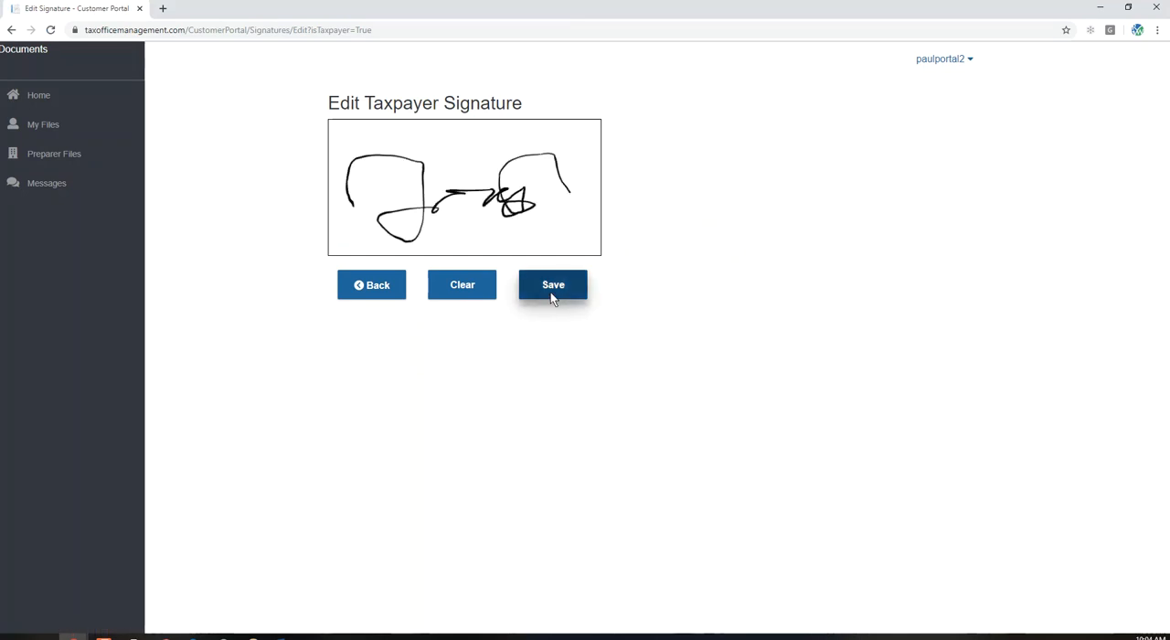
pyautogui.click(587, 382)
pyautogui.click(376, 296)
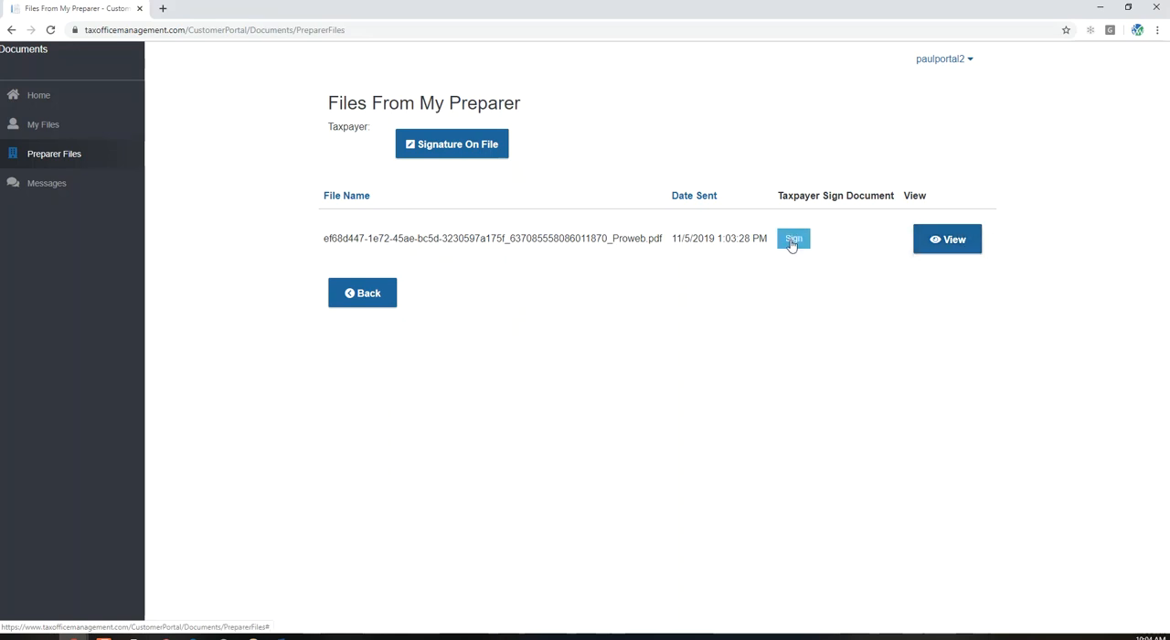
# - View the PDF sent by the preparer and look through the invoice, quick summary and W-2 pages of the 2019 return
pyautogui.click(945, 240)
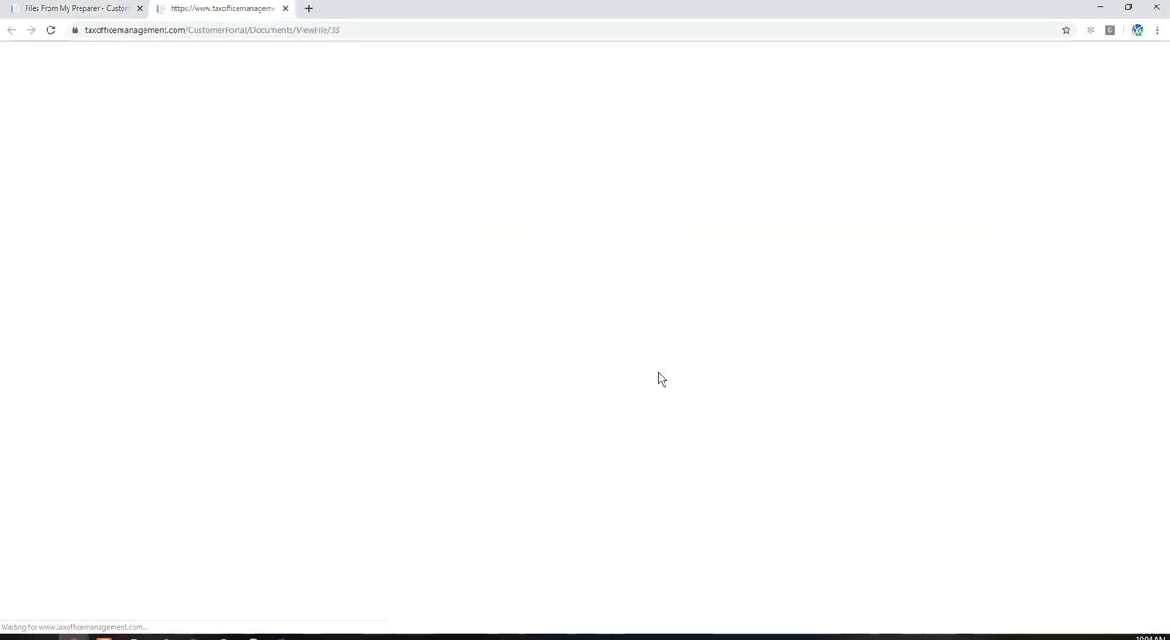
pyautogui.scroll(-10, 453, 277)
pyautogui.scroll(-8, 432, 266)
pyautogui.scroll(8, 430, 265)
pyautogui.scroll(-7, 446, 454)
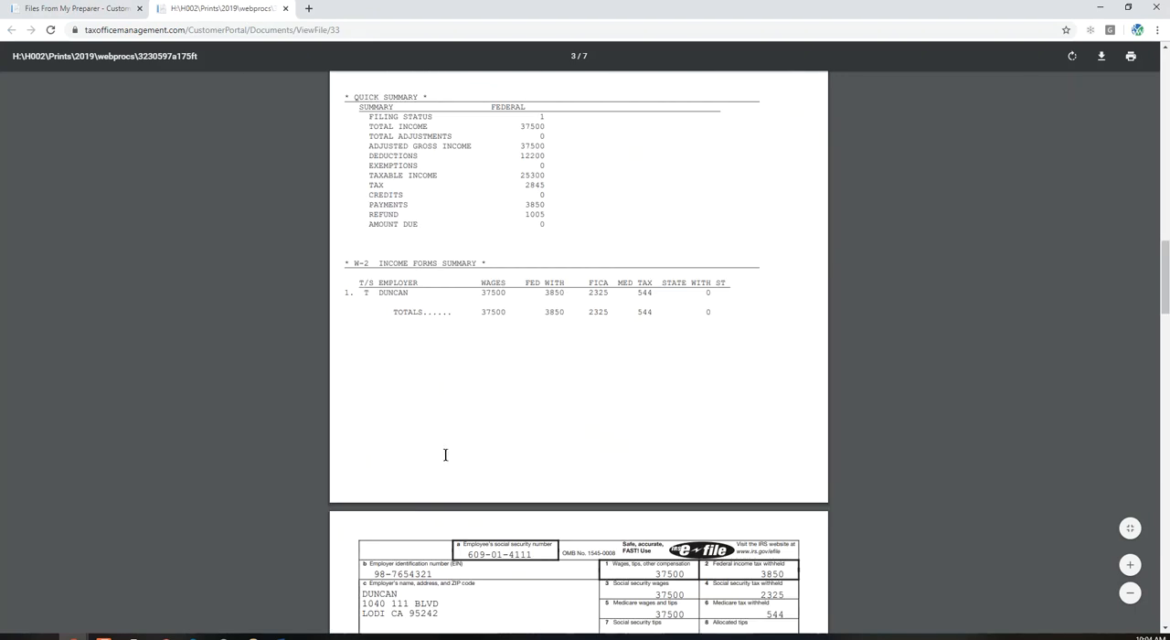
pyautogui.scroll(-5, 446, 454)
pyautogui.scroll(15, 446, 448)
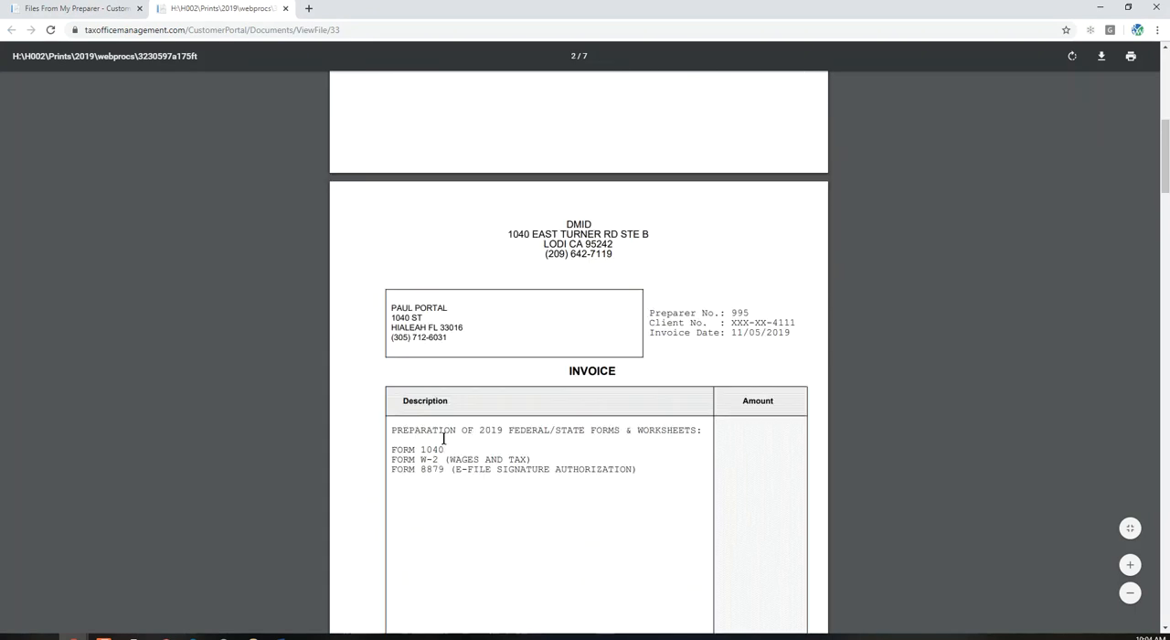
pyautogui.scroll(6, 413, 413)
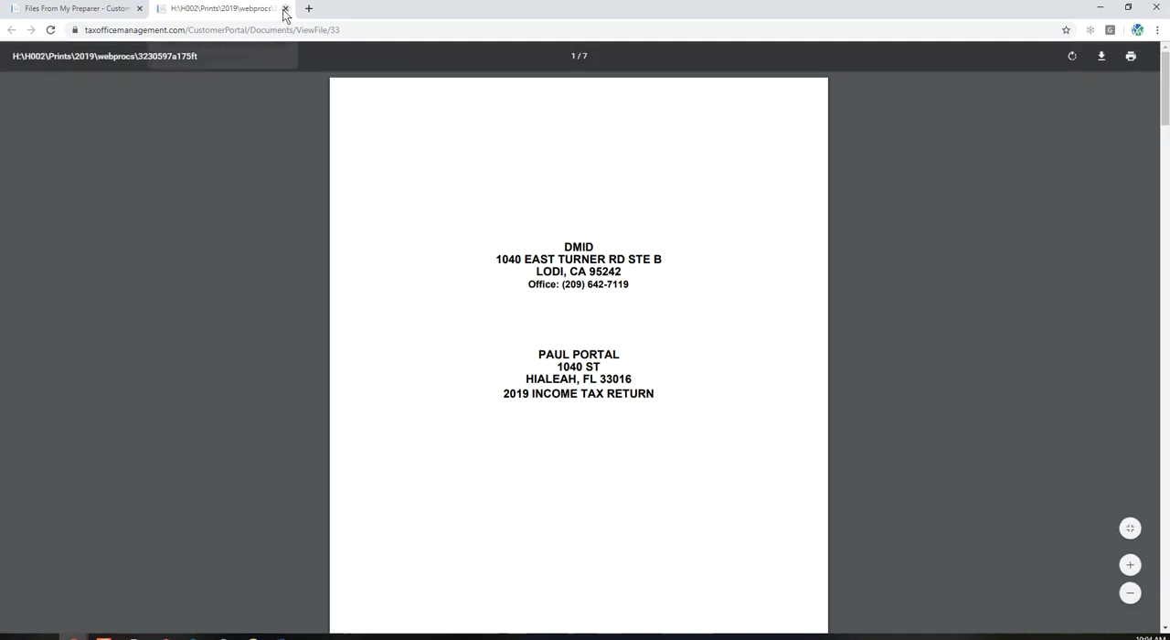
# - Return to the preparer's file list and sign the tax return PDF as the taxpayer
pyautogui.click(57, 13)
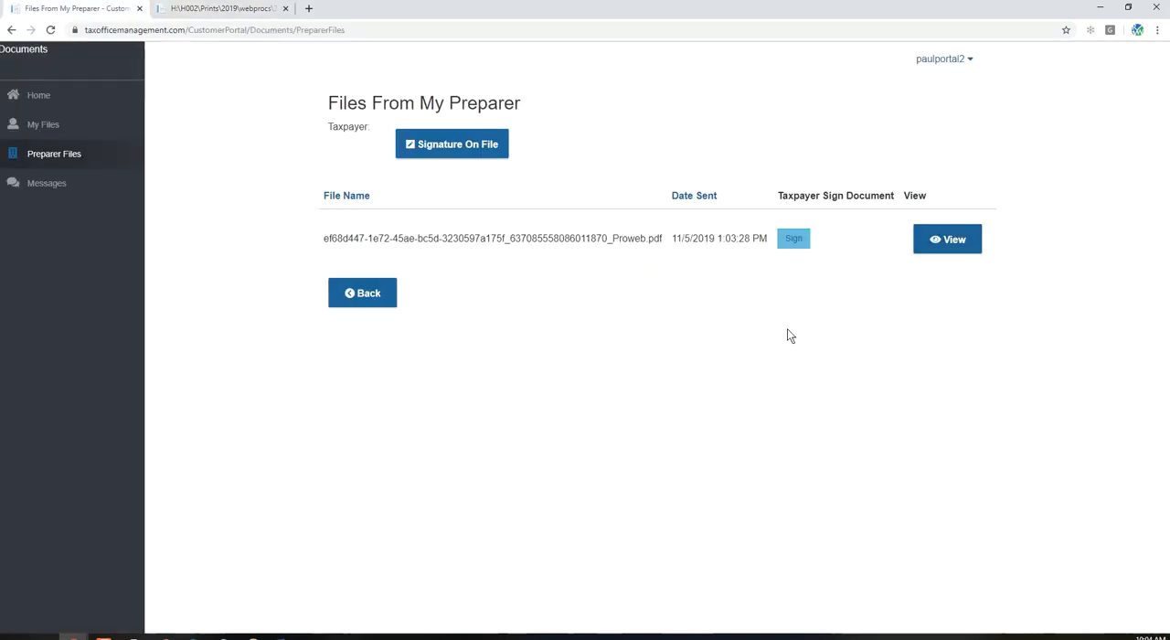
pyautogui.click(793, 239)
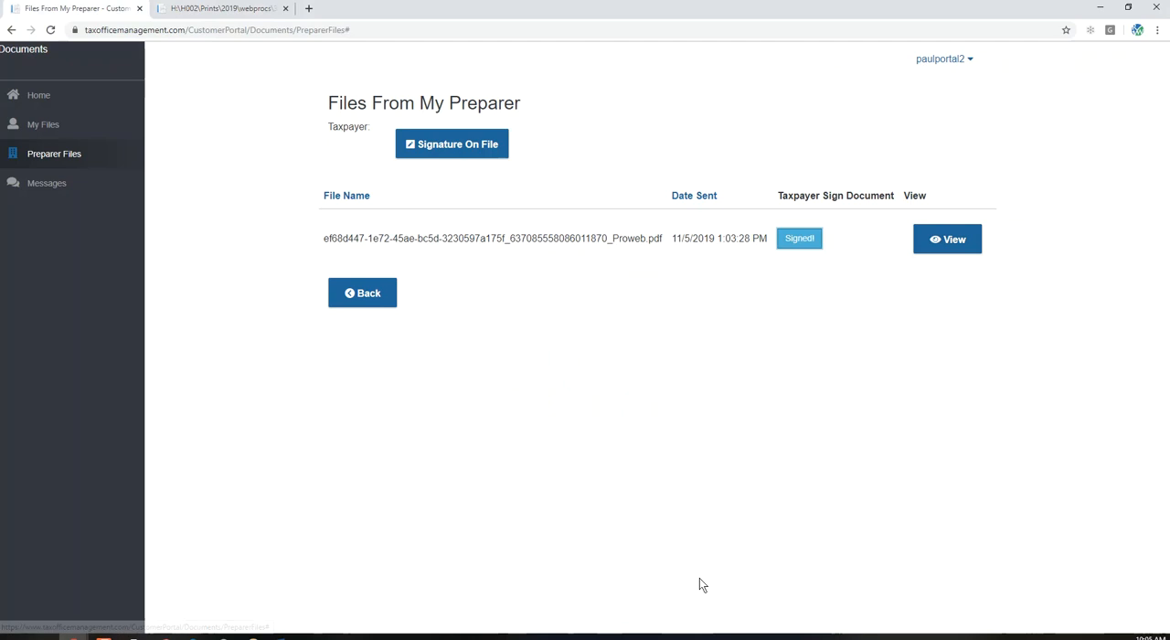